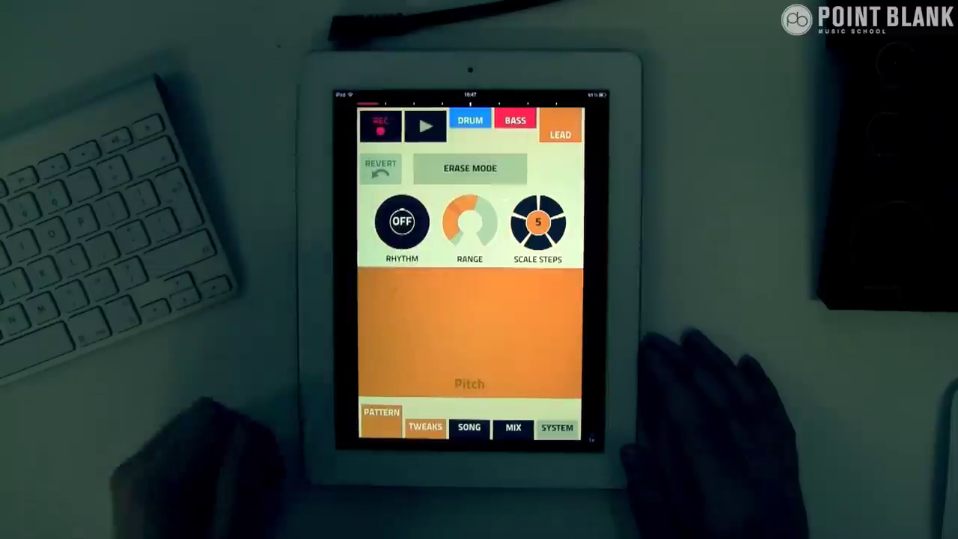
- Record a low note on the lead pitch pad, stop recording and play the pattern back
mouse_move(410, 353)
left_mouse_down()
mouse_move(464, 325)
mouse_move(506, 336)
mouse_move(556, 292)
mouse_move(475, 307)
mouse_move(436, 342)
mouse_move(405, 349)
left_mouse_up()
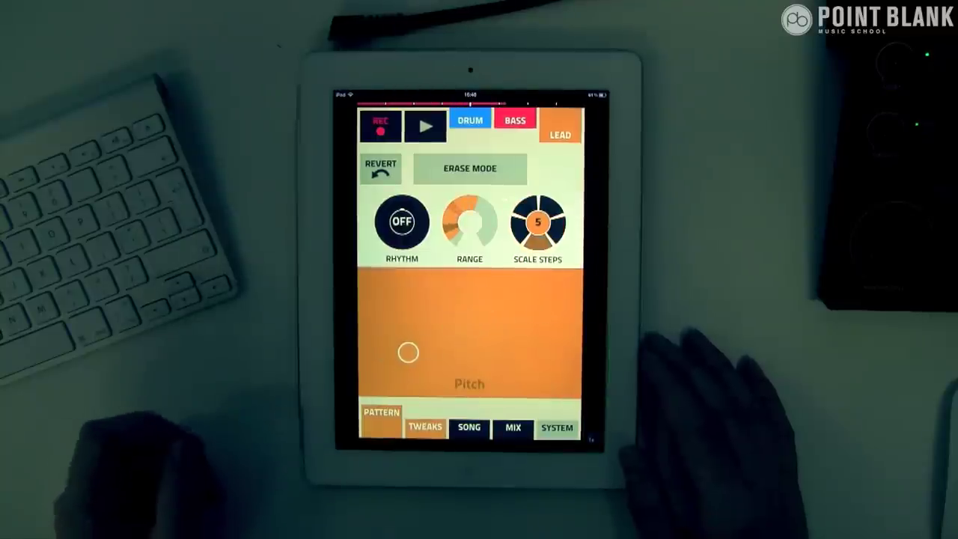
left_click(380, 126)
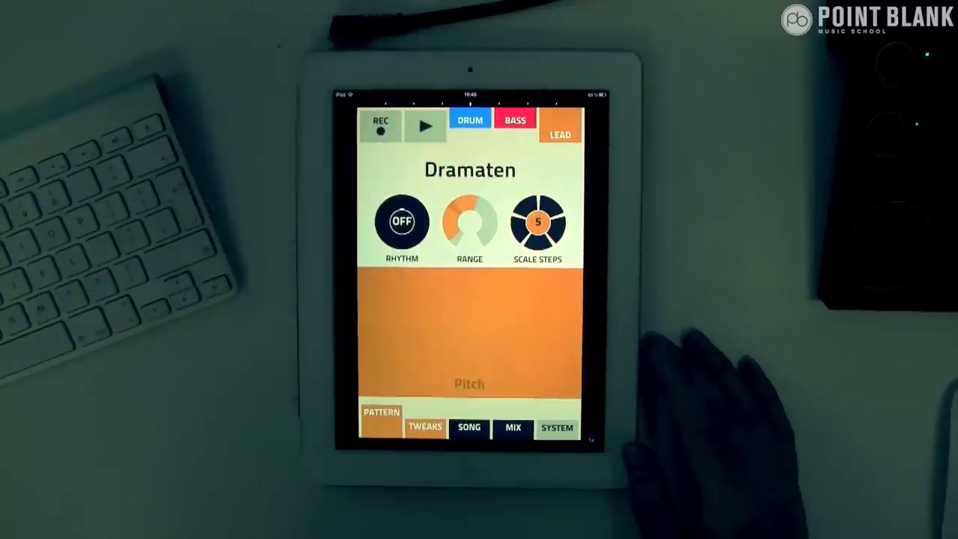
left_click(428, 126)
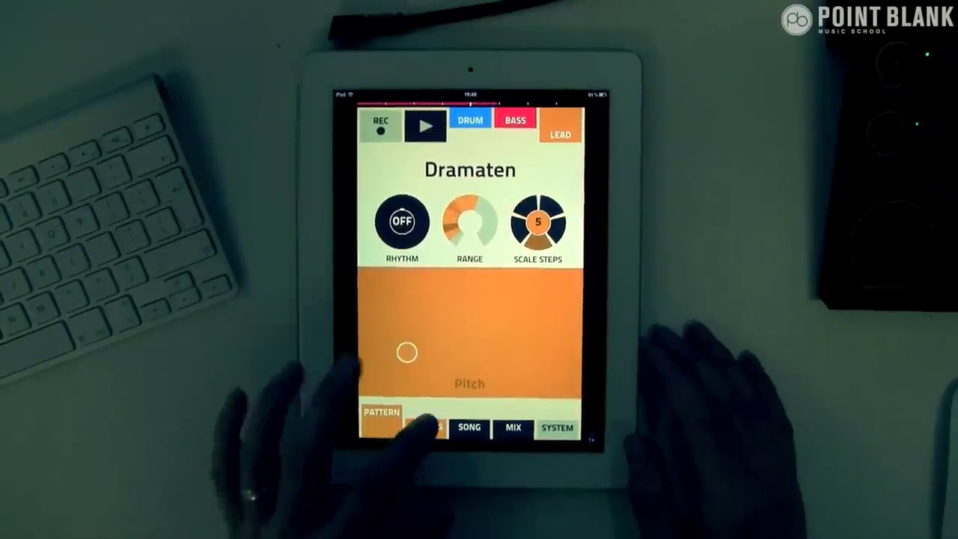
- Sweep the Horror tweak of the lead across its Amount and Bring it in range, returning it to the minimum
left_click(424, 427)
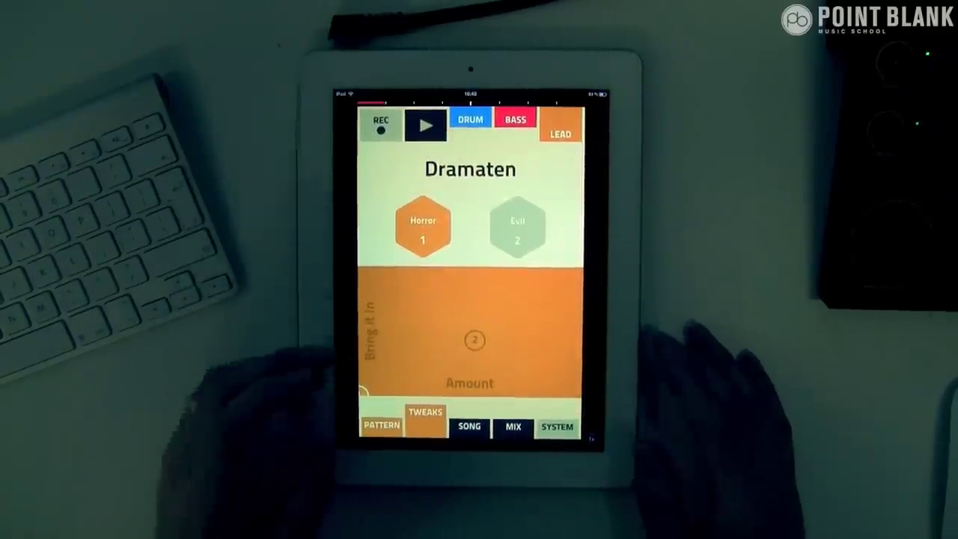
left_click_drag(382, 374, 426, 346)
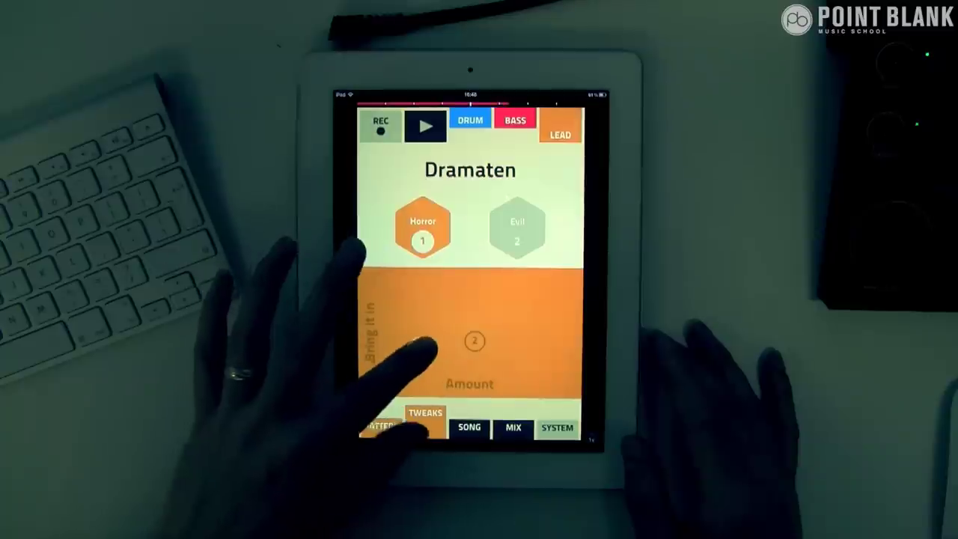
left_click_drag(547, 303, 371, 386)
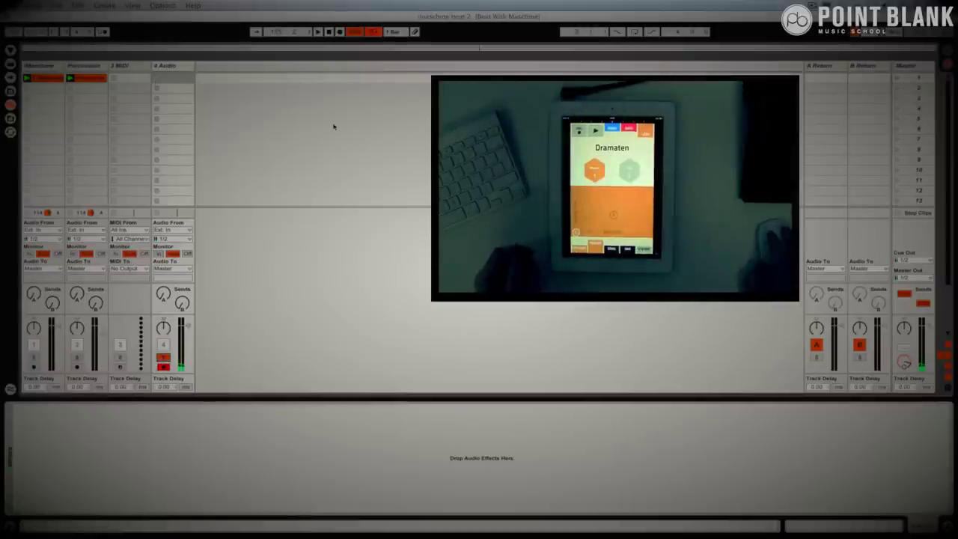
- Record the iPad lead into the first clip slot of 4 Audio and align the clip's bar 1 with the onset of the sound
left_click(156, 80)
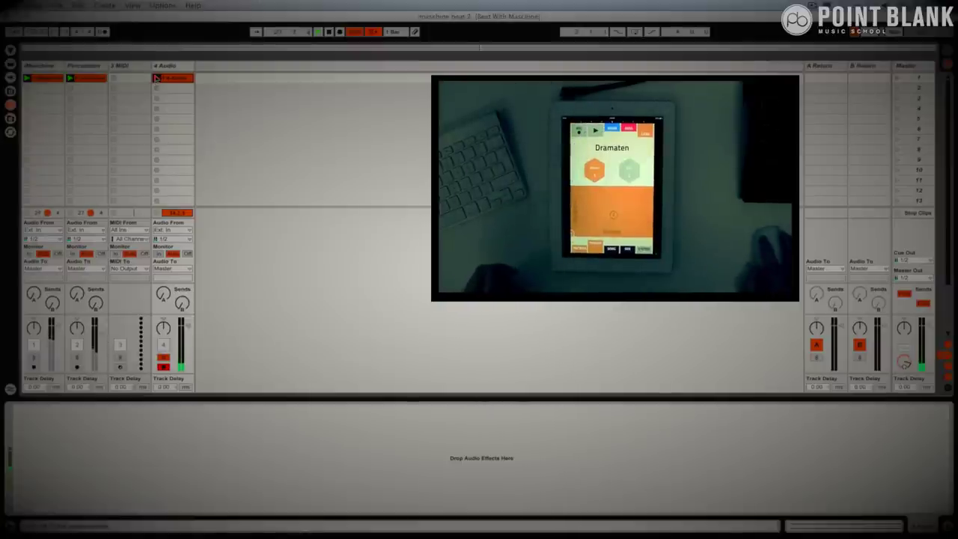
left_click(167, 81)
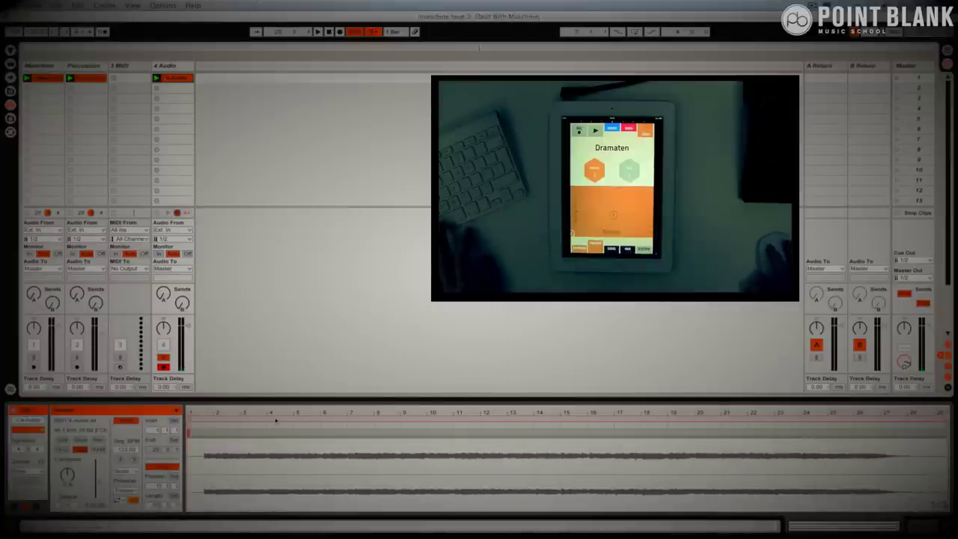
left_click_drag(202, 415, 232, 425)
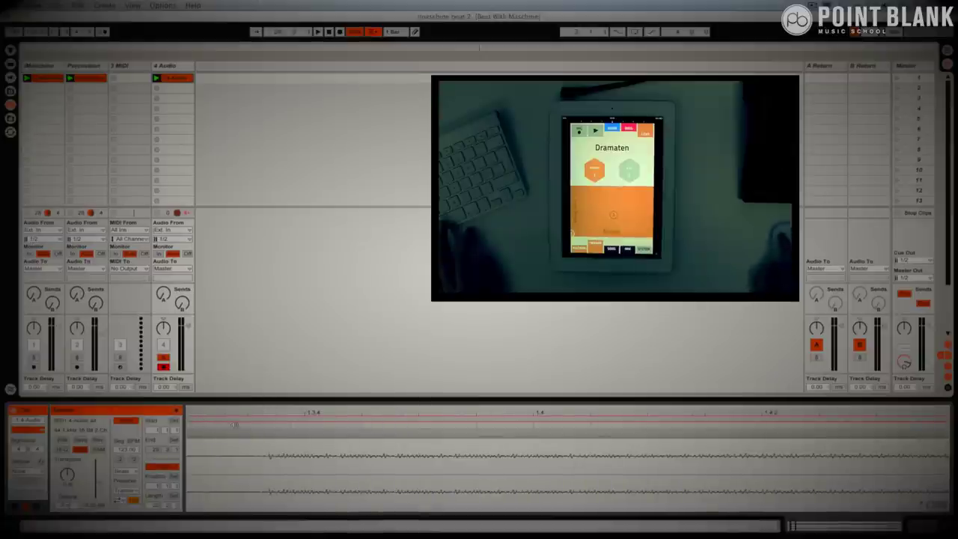
right_click(268, 432)
left_click(323, 291)
left_click_drag(187, 421, 273, 420)
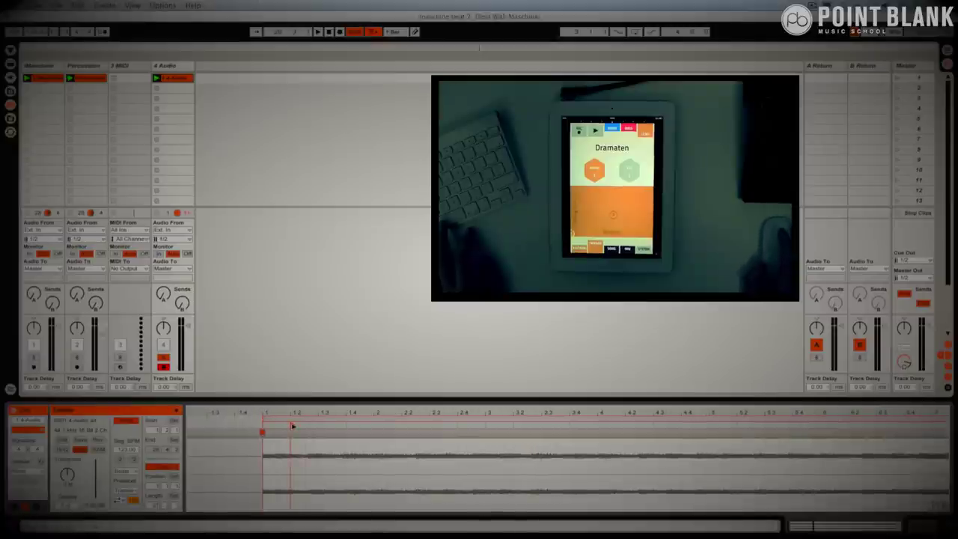
- Make the recorded lead clip start at bar 2 and loop it from bar 2 to bar 26
left_click(157, 78)
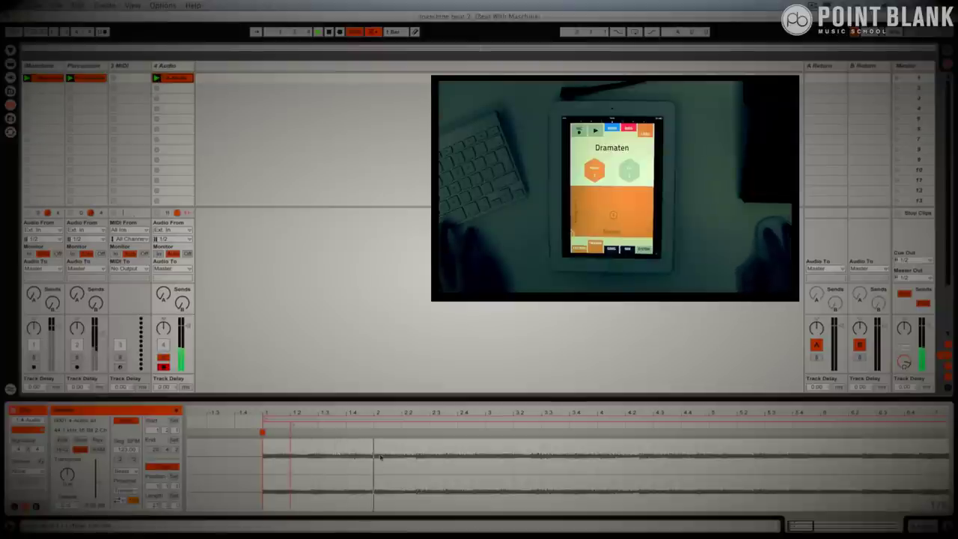
left_click_drag(294, 426, 379, 428)
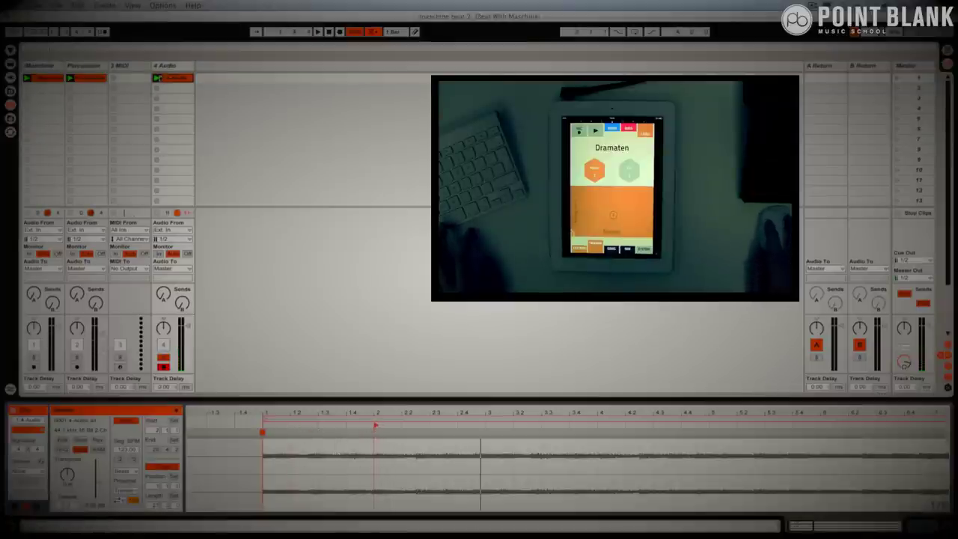
left_click(157, 78)
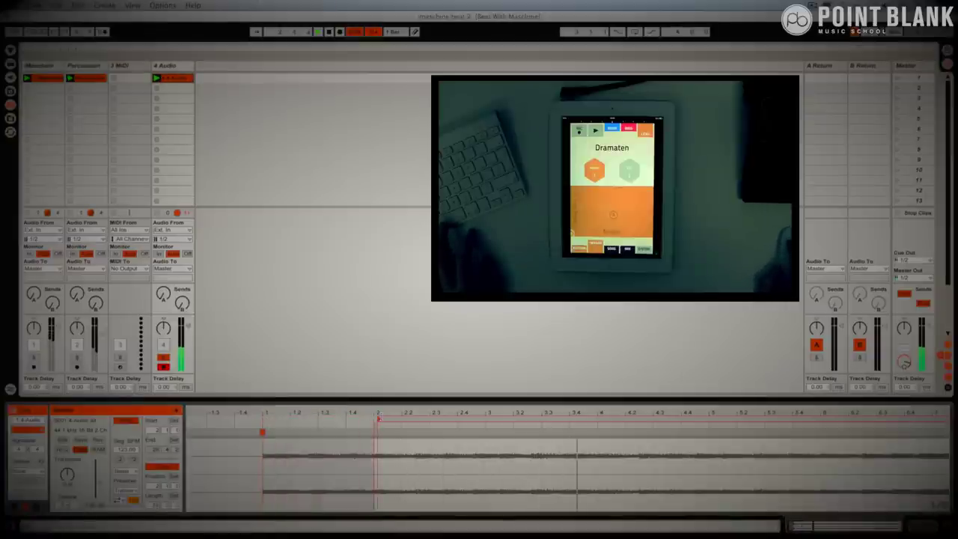
left_click_drag(392, 414, 391, 352)
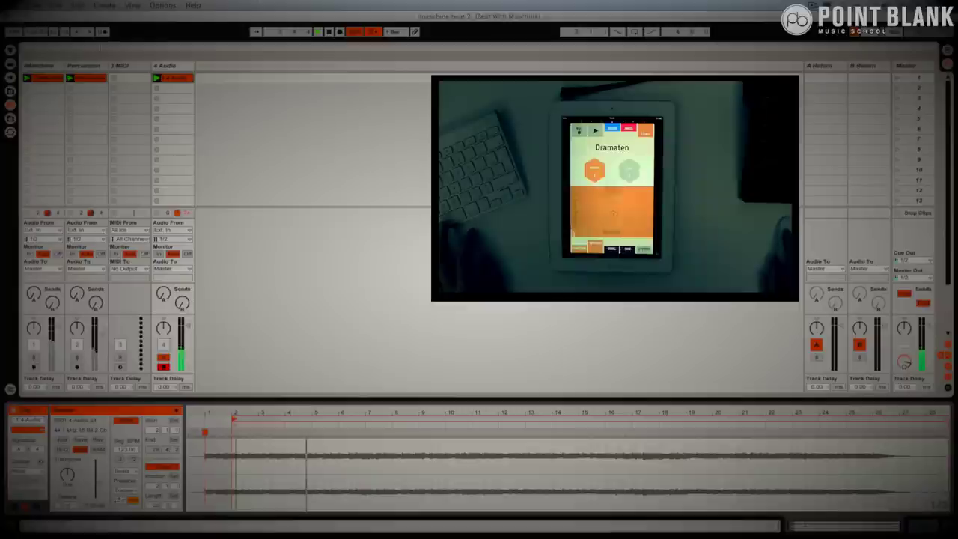
left_click_drag(935, 421, 818, 420)
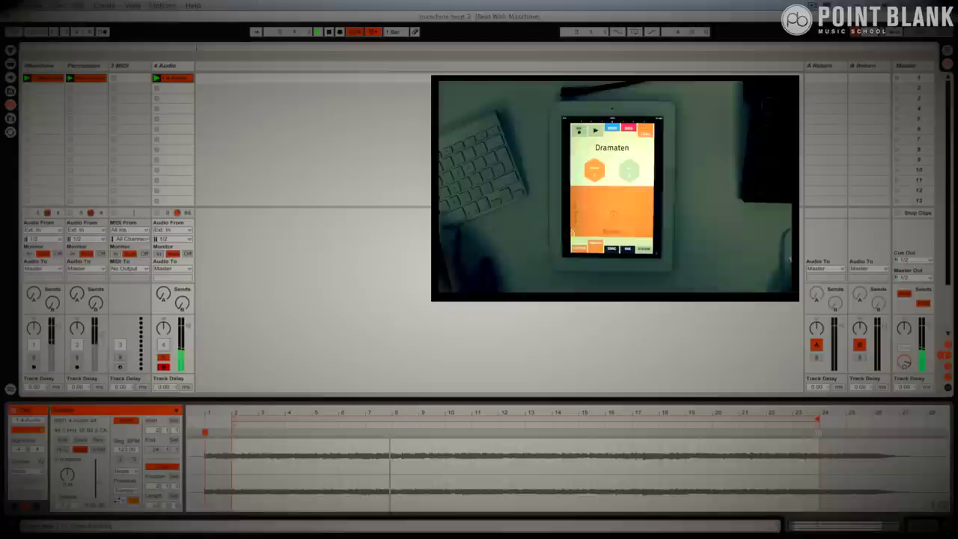
mouse_move(819, 420)
left_mouse_down()
mouse_move(900, 421)
mouse_move(870, 420)
left_mouse_up()
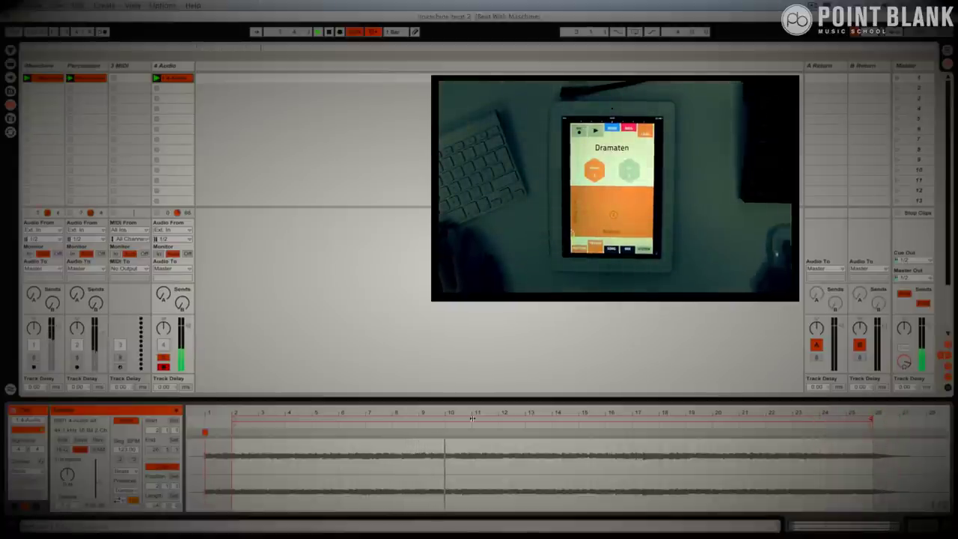
- Unsolo the 4 Audio track and add a Compressor from the audio effects to it
left_click(162, 359)
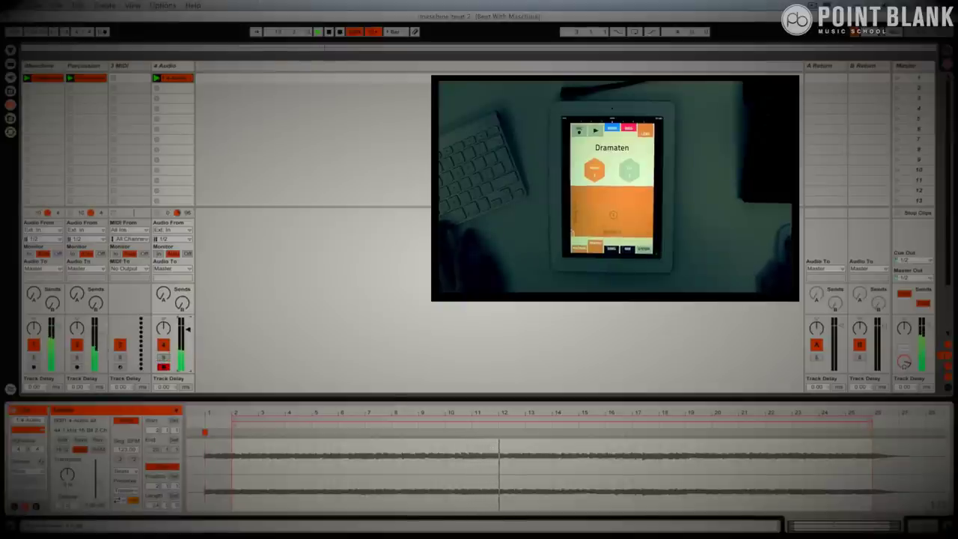
left_click(170, 66)
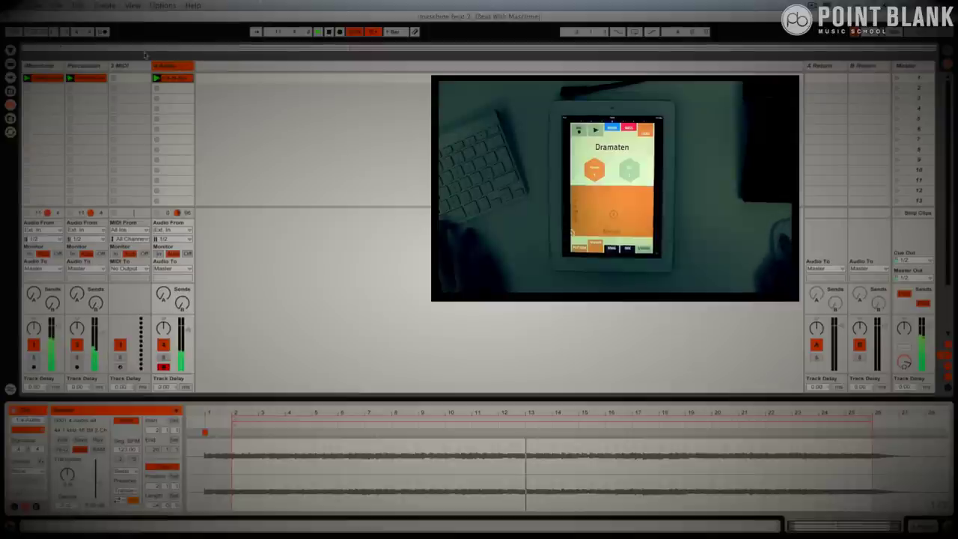
left_click(10, 64)
left_click(26, 90)
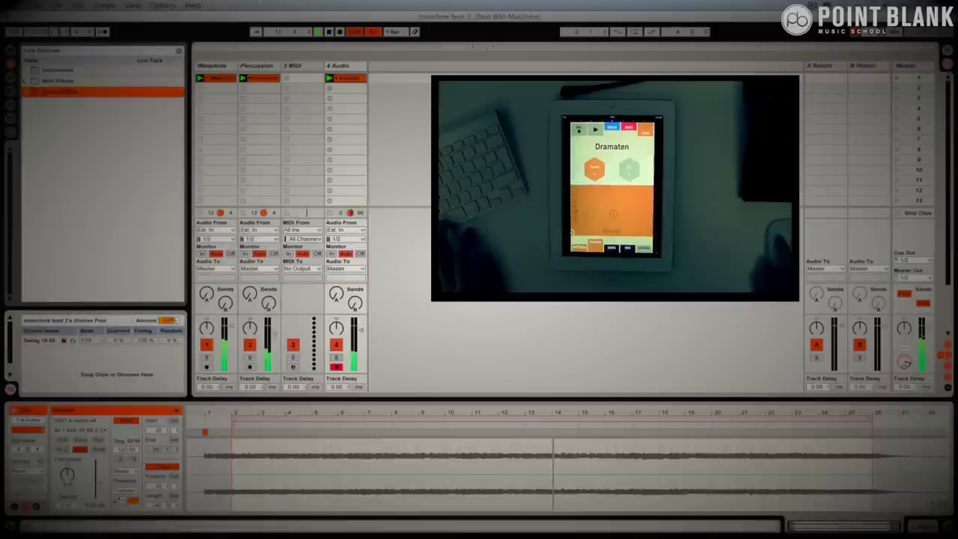
key("Right")
double_click(80, 178)
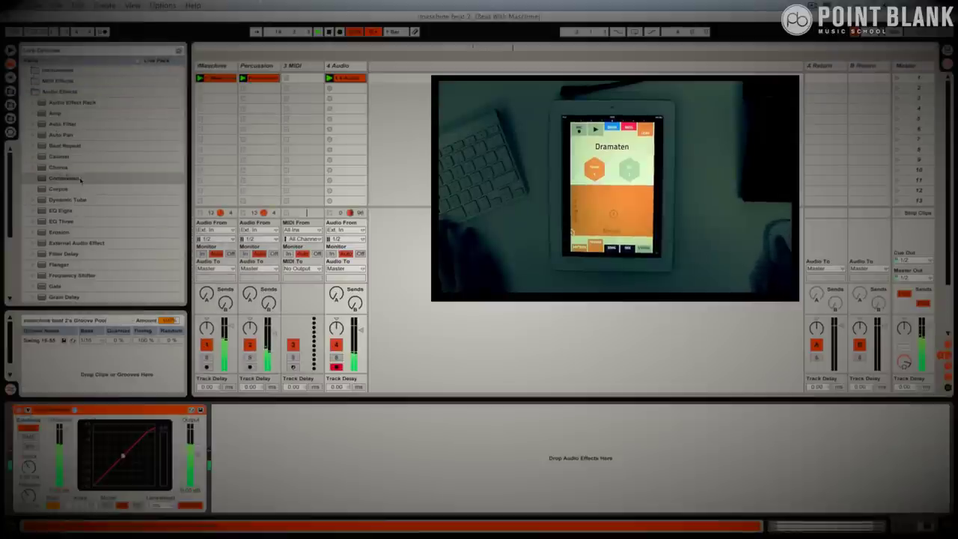
- Set the Compressor to RMS mode, lower its threshold to about -31 dB and raise its output to compensate
left_click(30, 438)
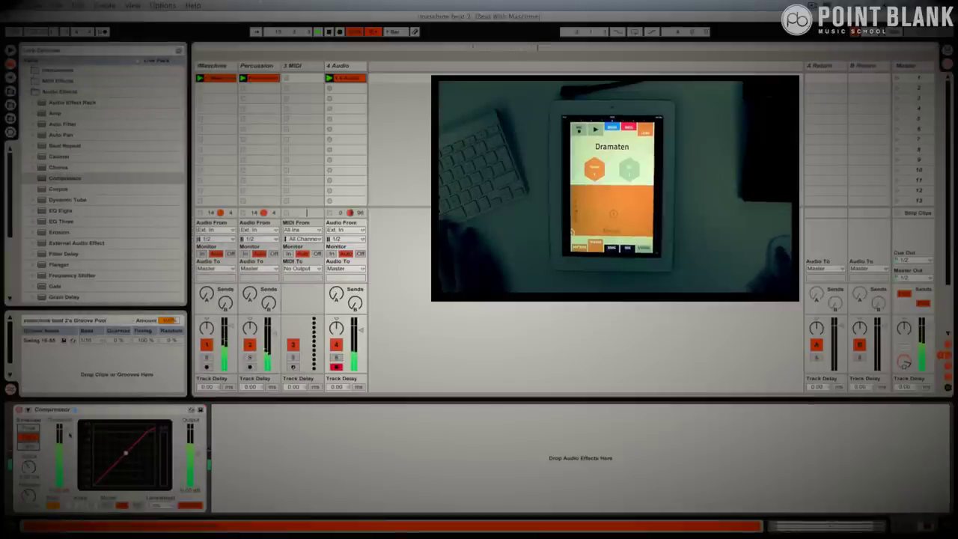
left_click_drag(67, 431, 67, 433)
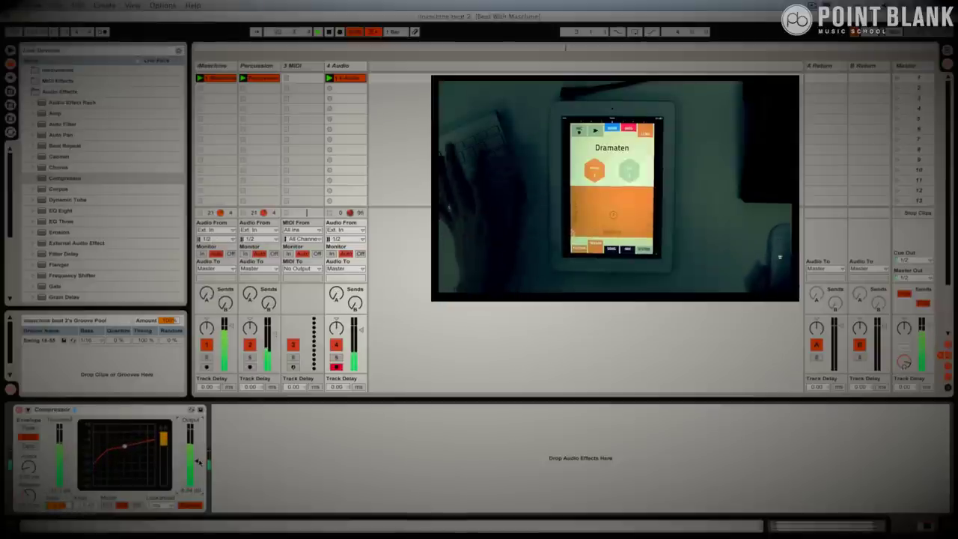
key("XF86AudioRaiseVolume")
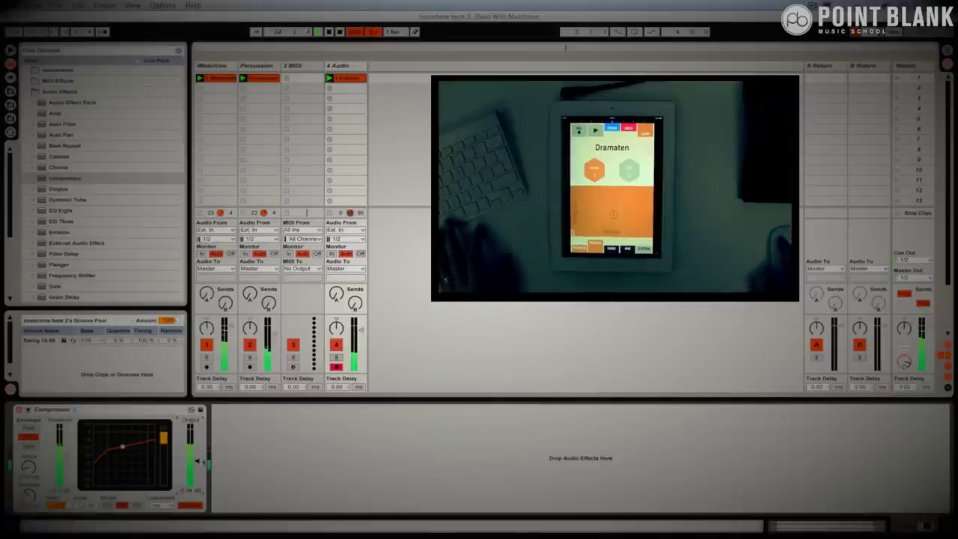
- Insert an Auto Filter ahead of the Compressor and rename the 4 Audio track Figure Chor
double_click(67, 127)
left_click_drag(313, 411, 45, 415)
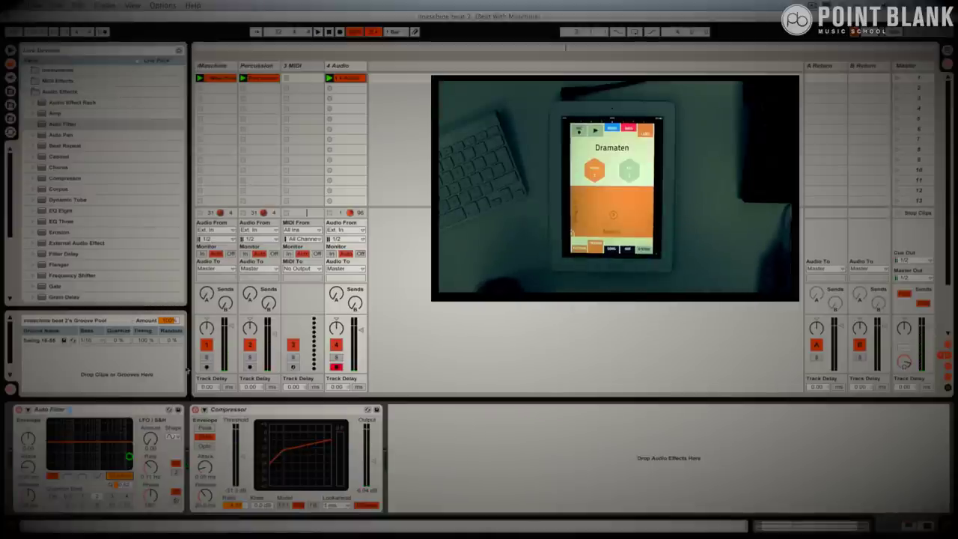
left_click(344, 71)
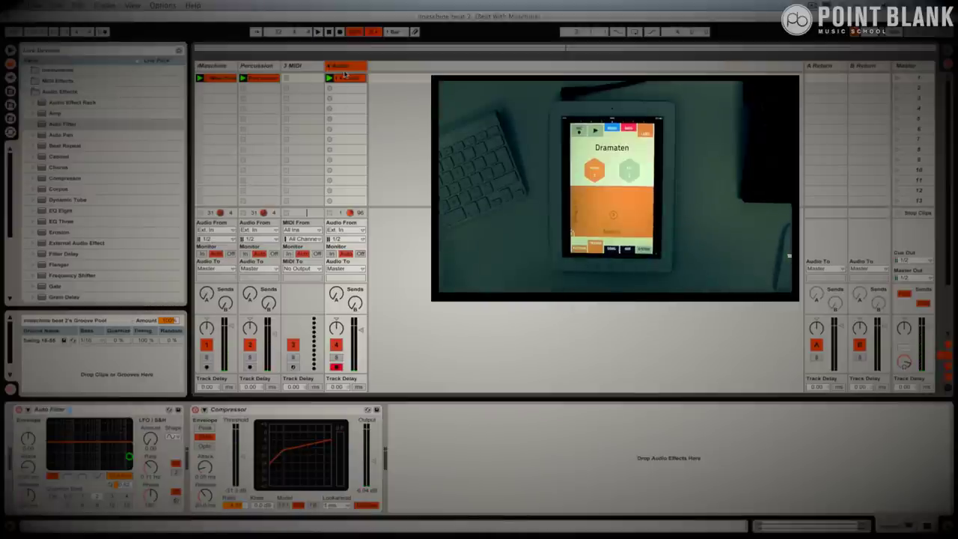
key("super+r")
type("A")
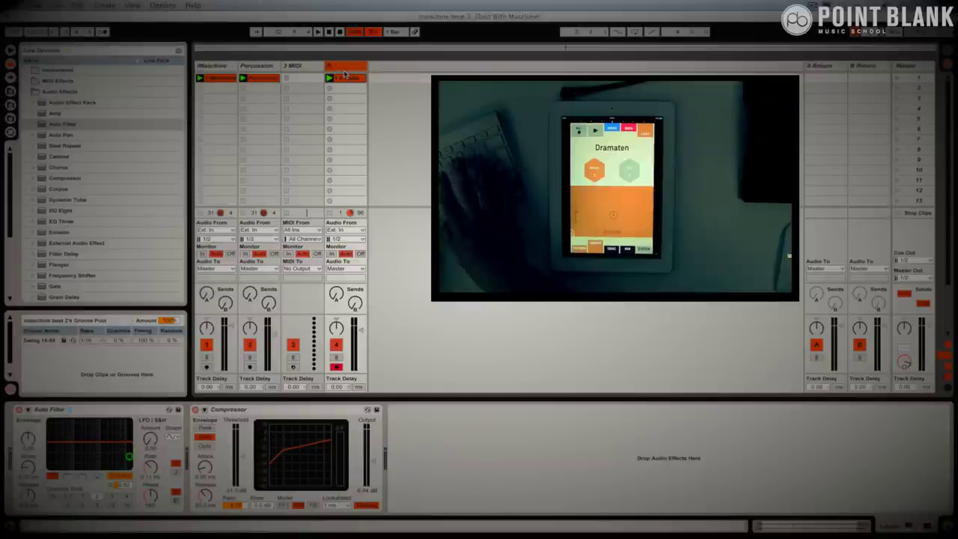
type("gure Arp")
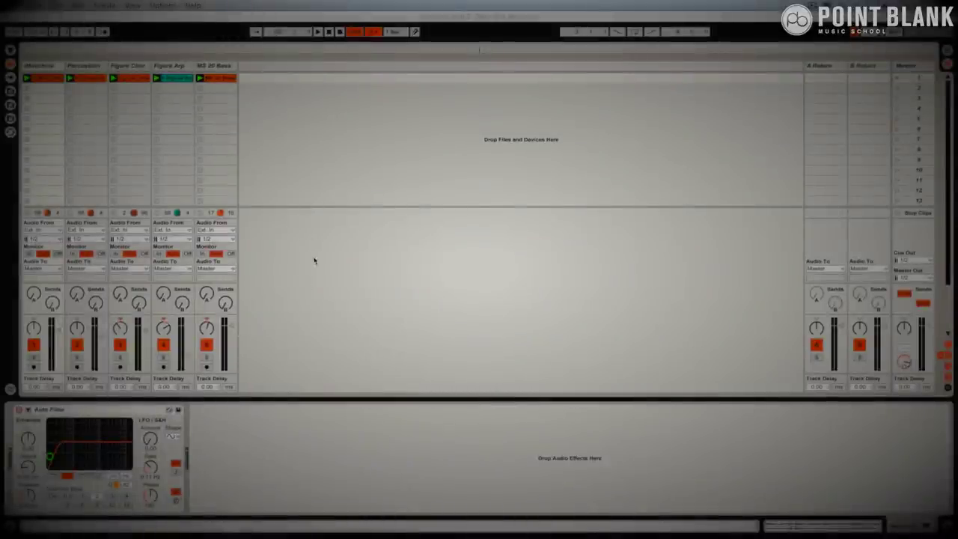
- Play the arrangement and examine the MS 20 Bass track's effects and clip, listening to the bass in solo
left_click(227, 66)
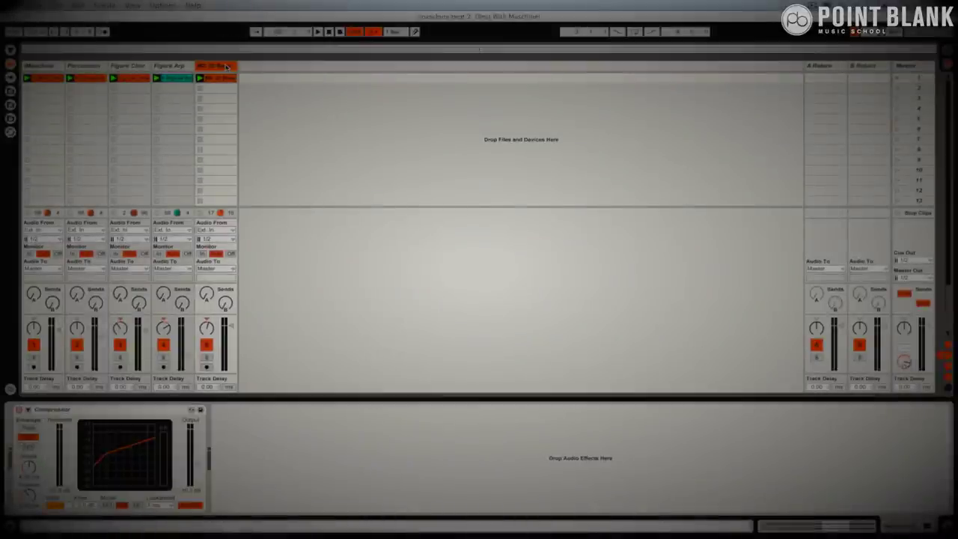
left_click(165, 66)
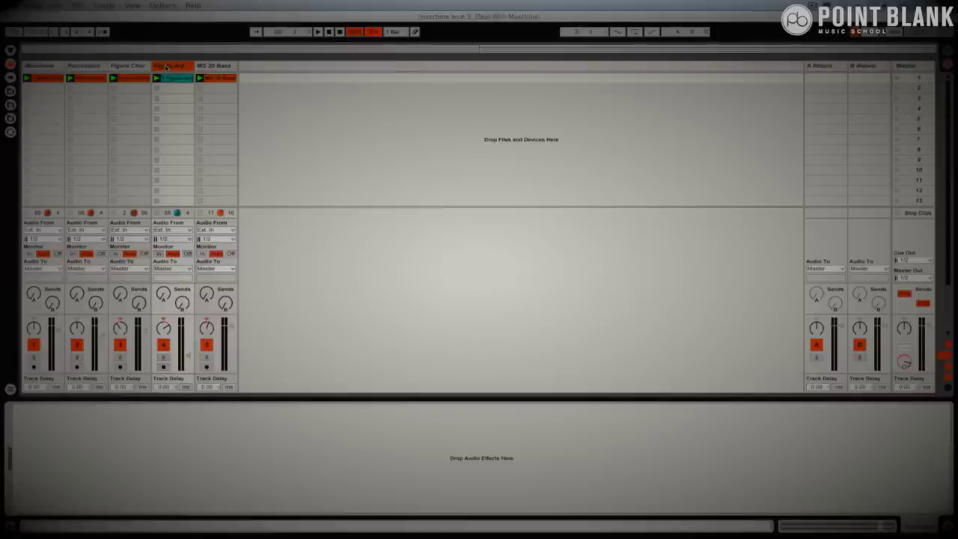
key("space")
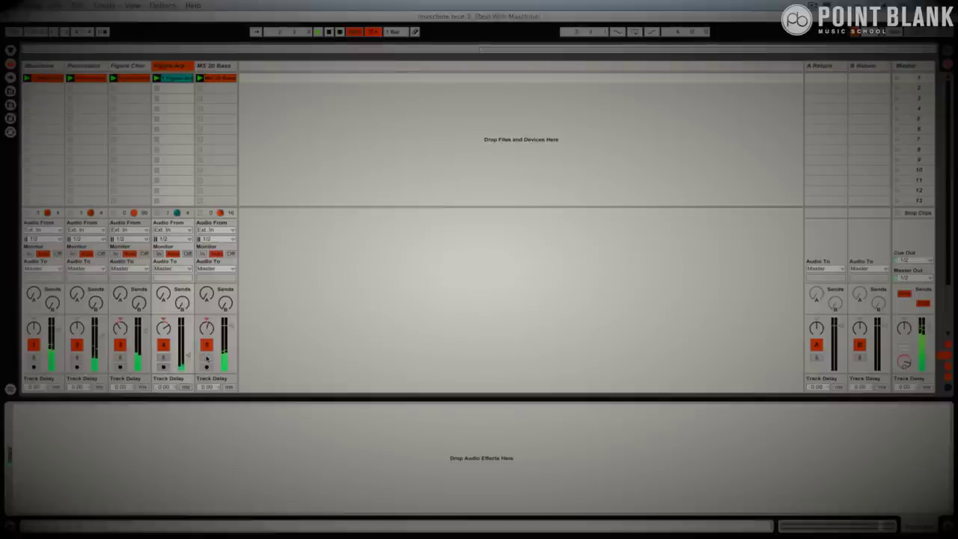
double_click(224, 79)
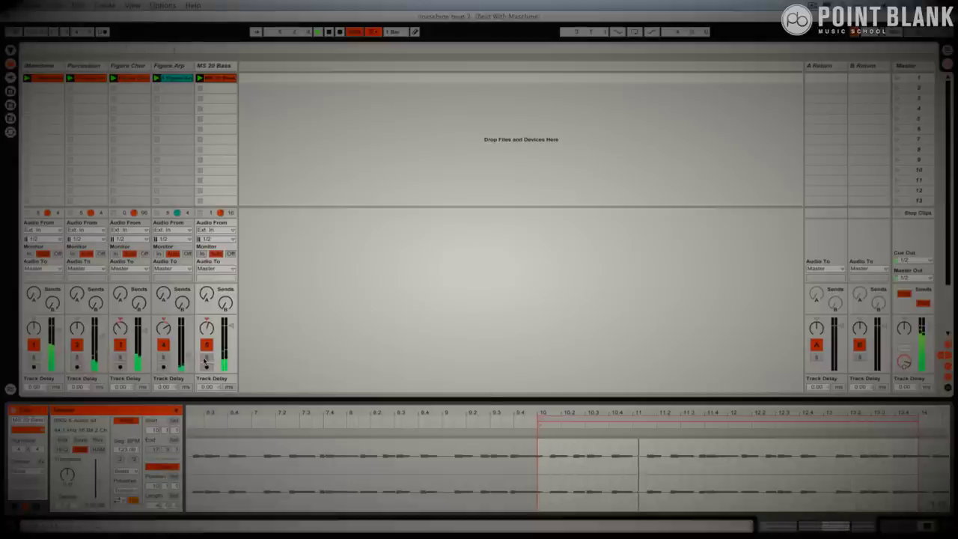
left_click(205, 359)
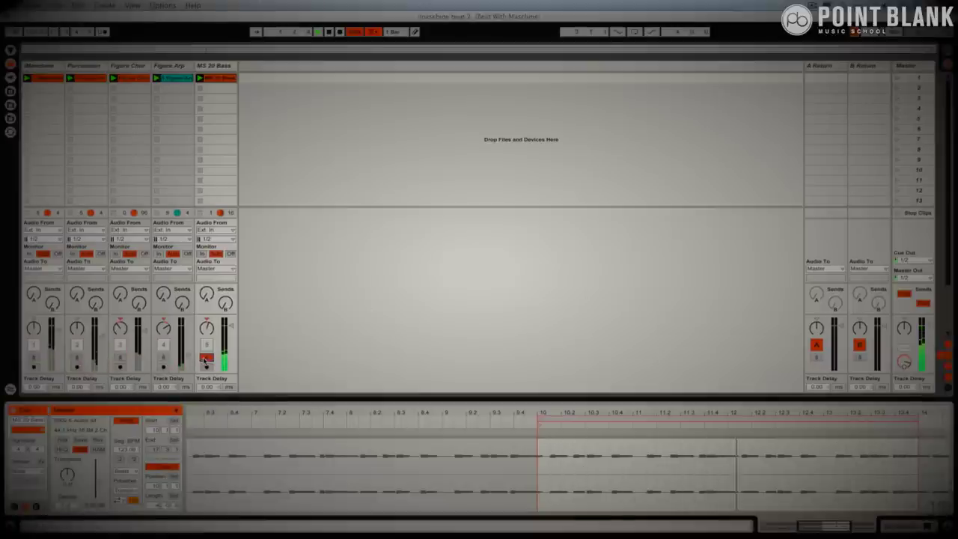
left_click(205, 359)
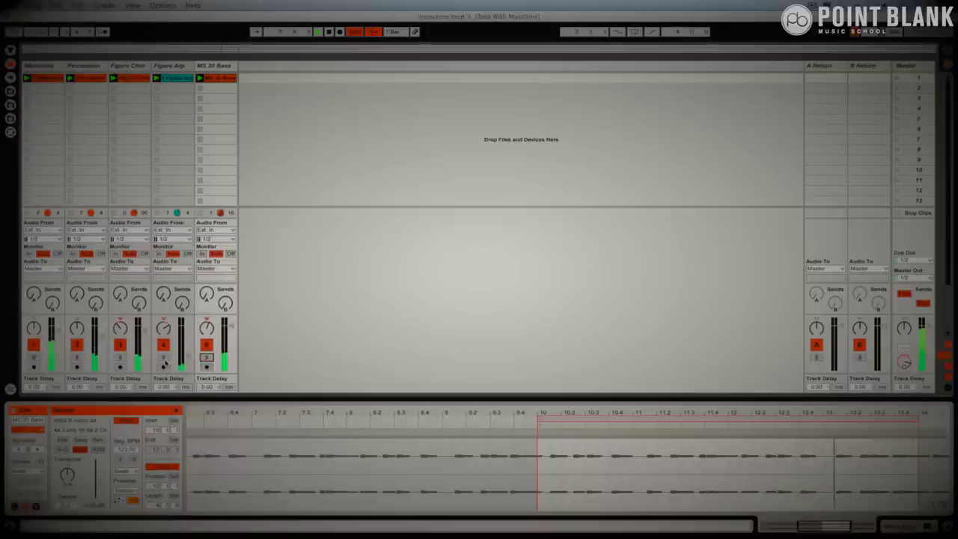
- Listen to the Figure Arp and Percussion tracks in solo and examine the Percussion track's effect chain
left_click(164, 358)
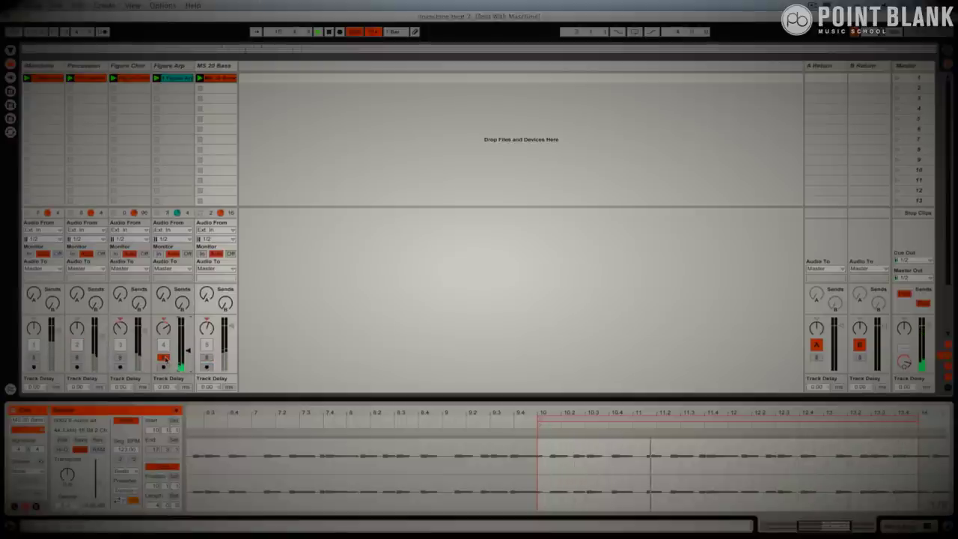
left_click(79, 357)
left_click(95, 67)
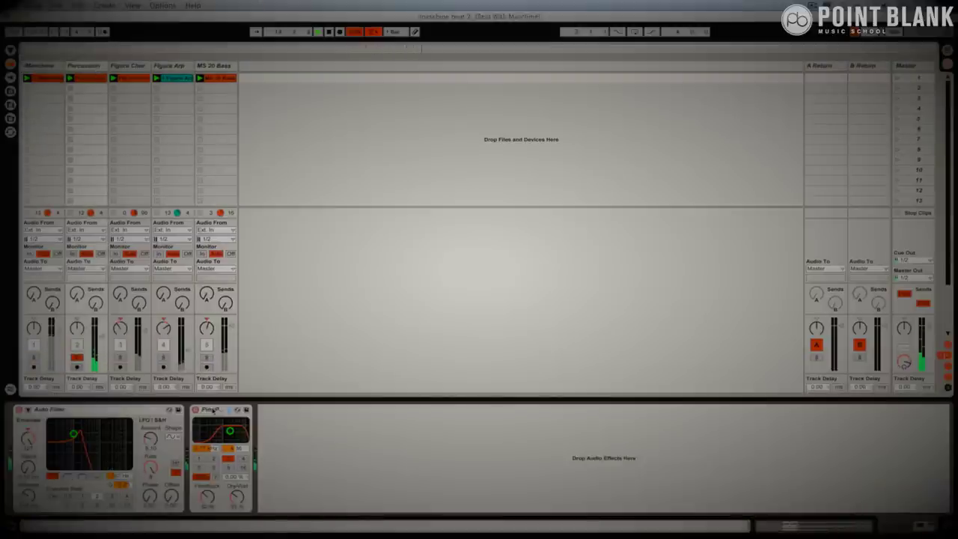
left_click(77, 358)
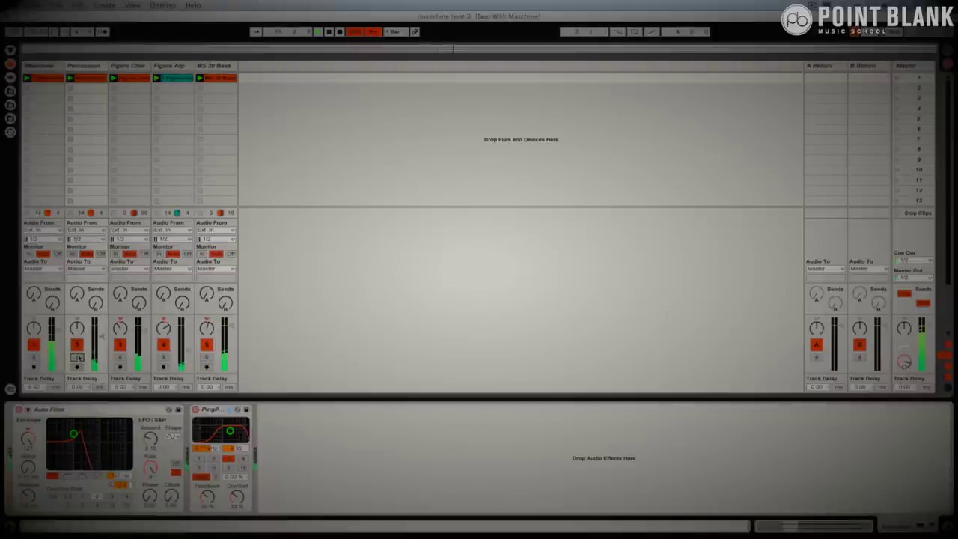
- Adjust the Auto Filter cutoff frequency on the Figure Chor track during playback, and stop playback
left_click(127, 68)
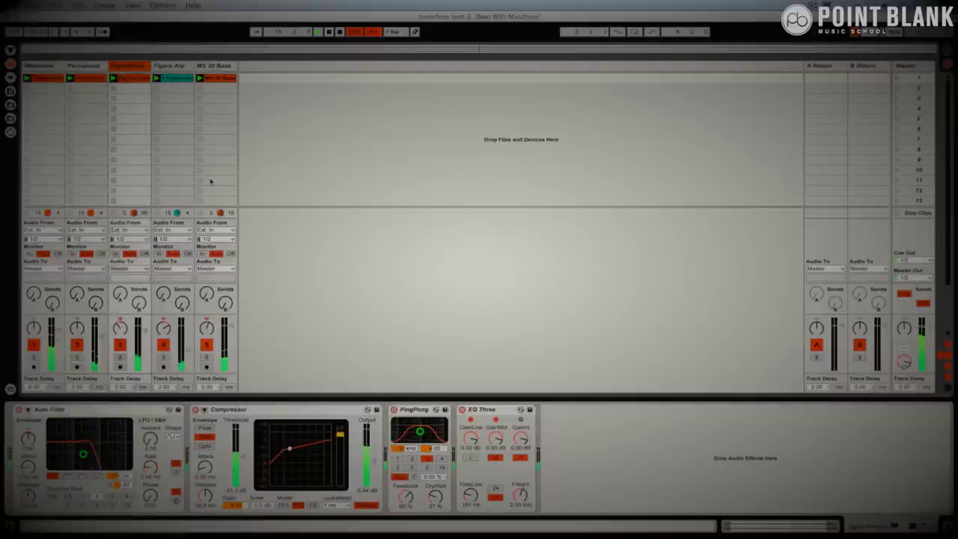
left_click_drag(122, 477, 83, 453)
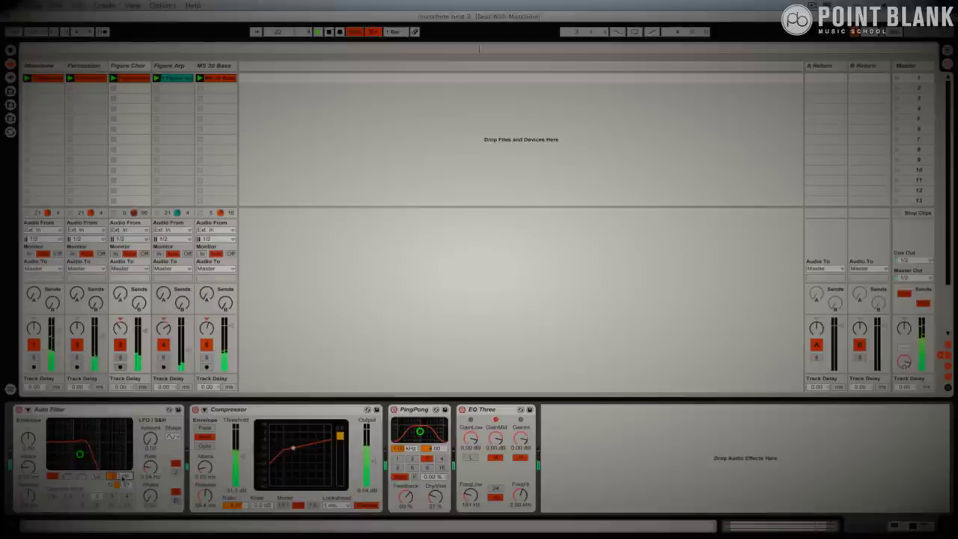
key("space")
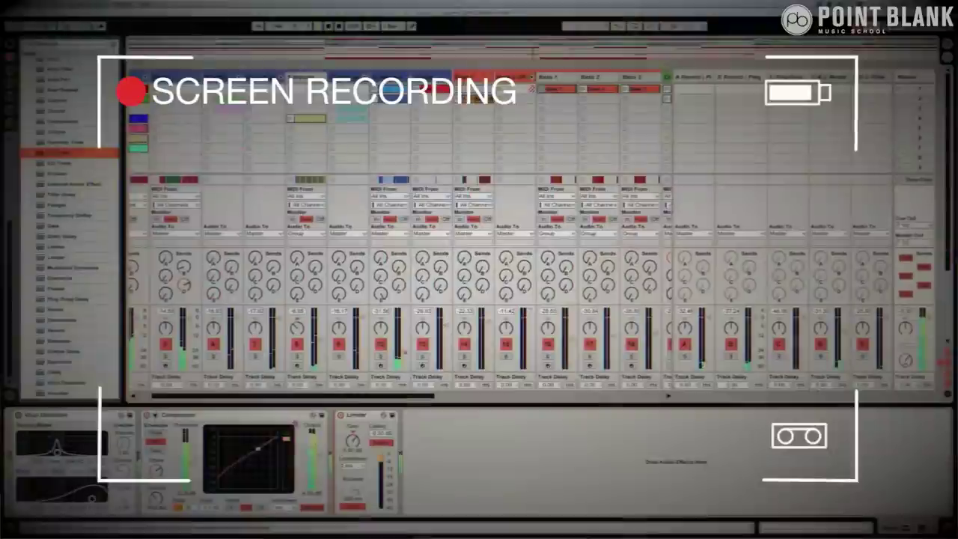
- Boost the second band of the EQ Eight placed between the Compressor and the Limiter
left_click_drag(471, 458, 438, 466)
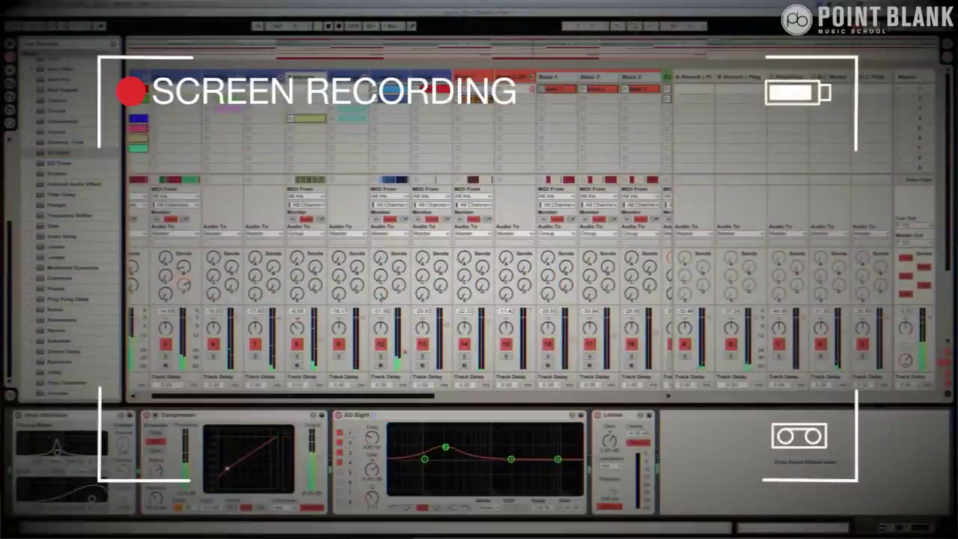